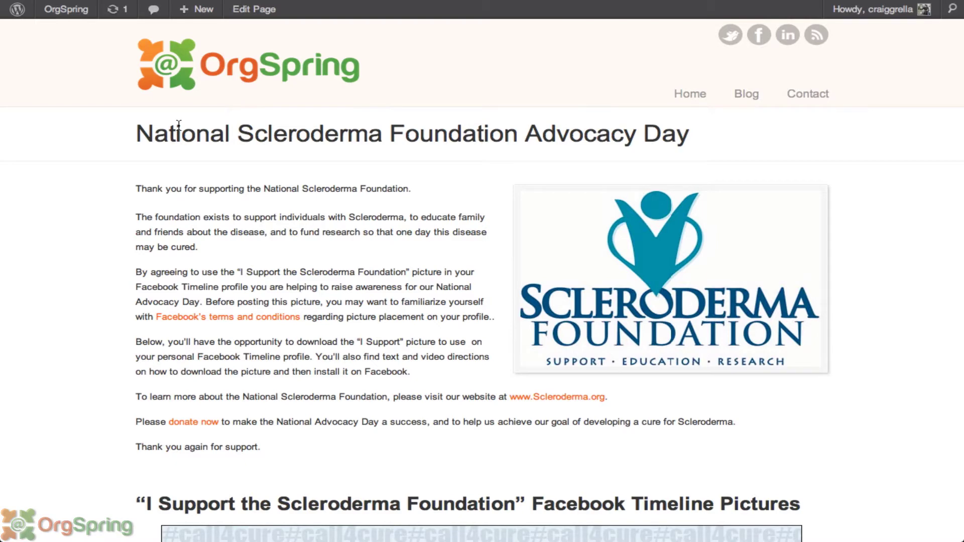
Step: Scroll down to the 'I Support' Timeline picture, the Download Image button and the download instructions
{"action": "scroll", "coordinate": [296, 239], "scroll_direction": "down", "scroll_amount": 5}
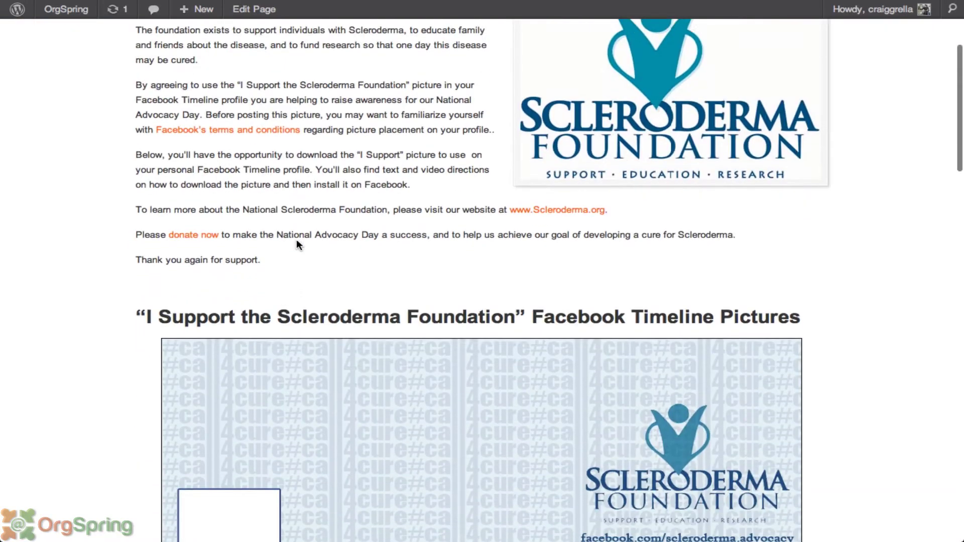
{"action": "scroll", "coordinate": [296, 239], "scroll_direction": "down", "scroll_amount": 3}
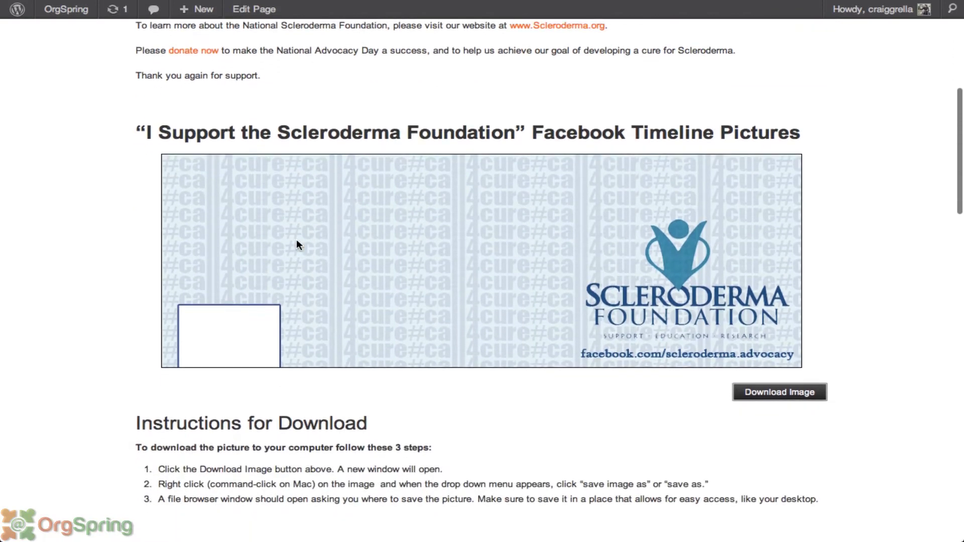
{"action": "scroll", "coordinate": [297, 244], "scroll_direction": "down", "scroll_amount": 1}
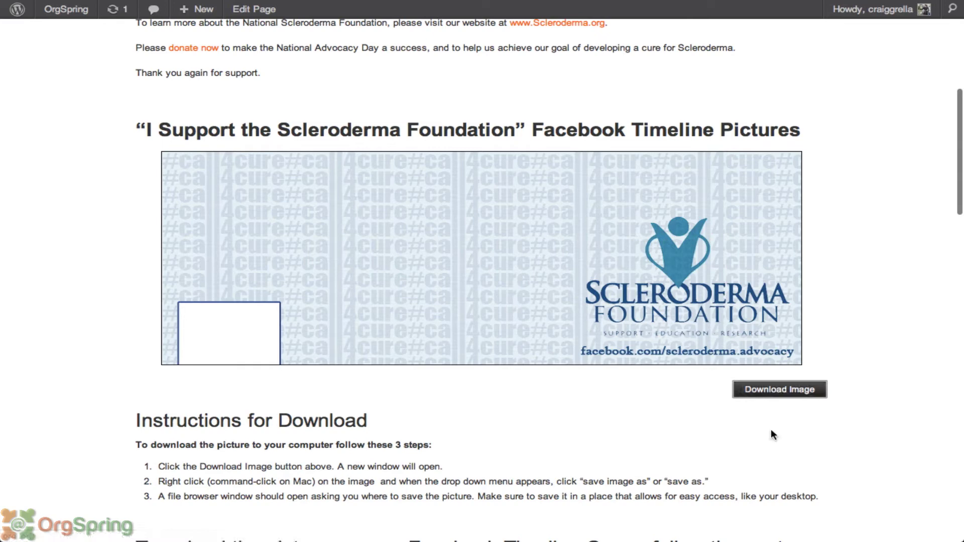
{"action": "scroll", "coordinate": [771, 431], "scroll_direction": "down", "scroll_amount": 1}
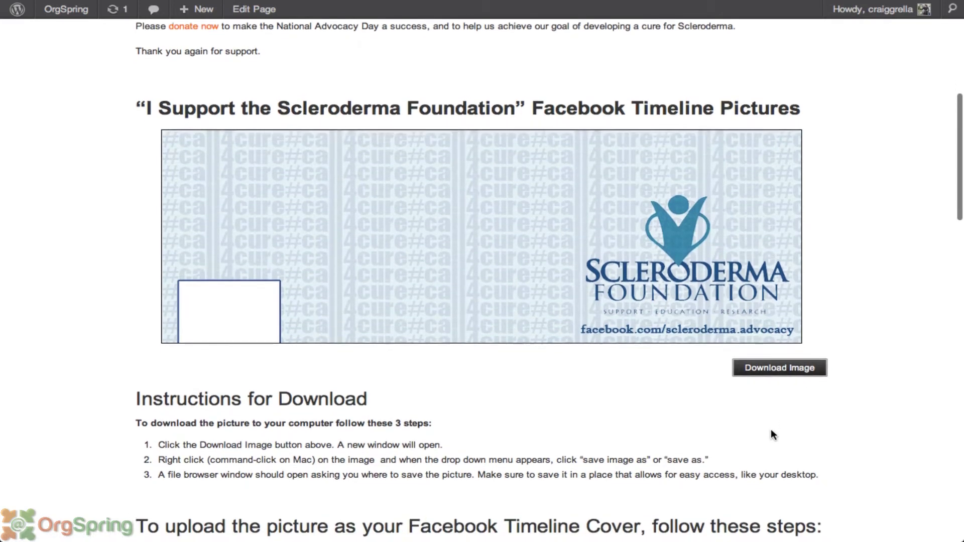
{"action": "scroll", "coordinate": [770, 435], "scroll_direction": "down", "scroll_amount": 1}
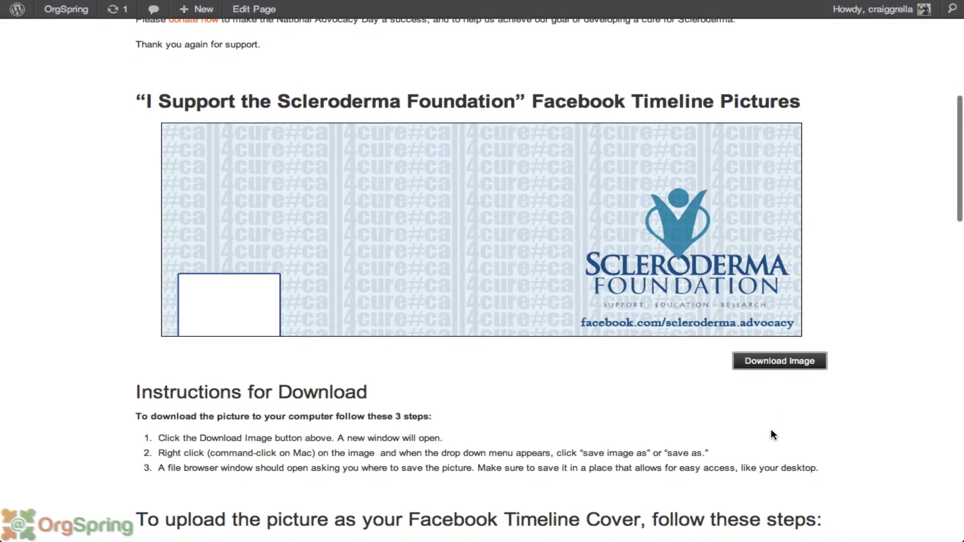
Step: Open the Scleroderma Foundation cover image by itself, start Save Image As to Desktop, then cancel
{"action": "left_click", "coordinate": [774, 366]}
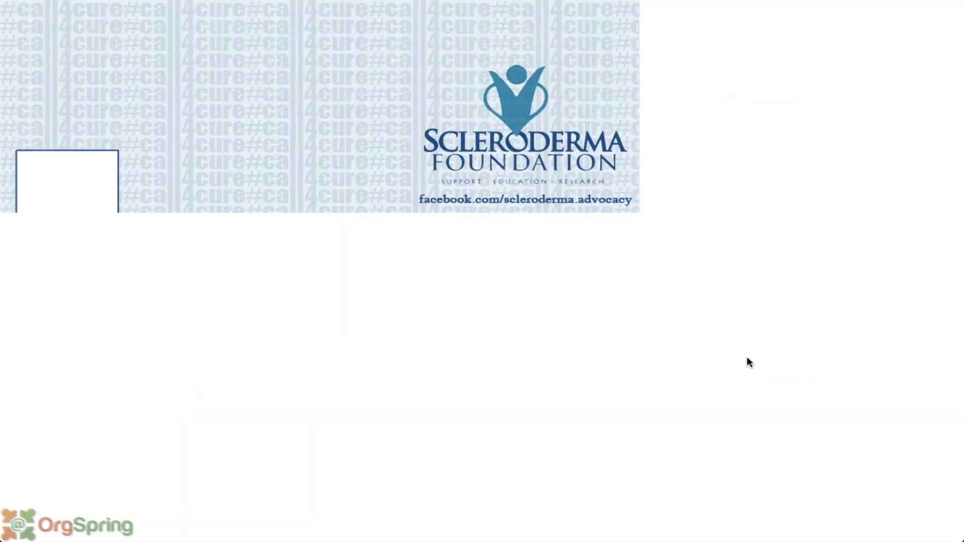
{"action": "right_click", "coordinate": [351, 151]}
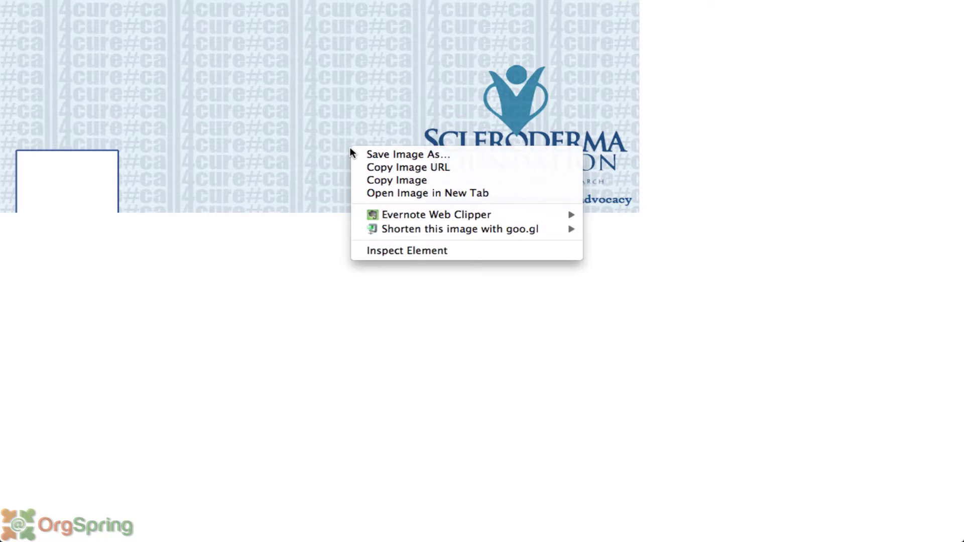
{"action": "left_click", "coordinate": [376, 156]}
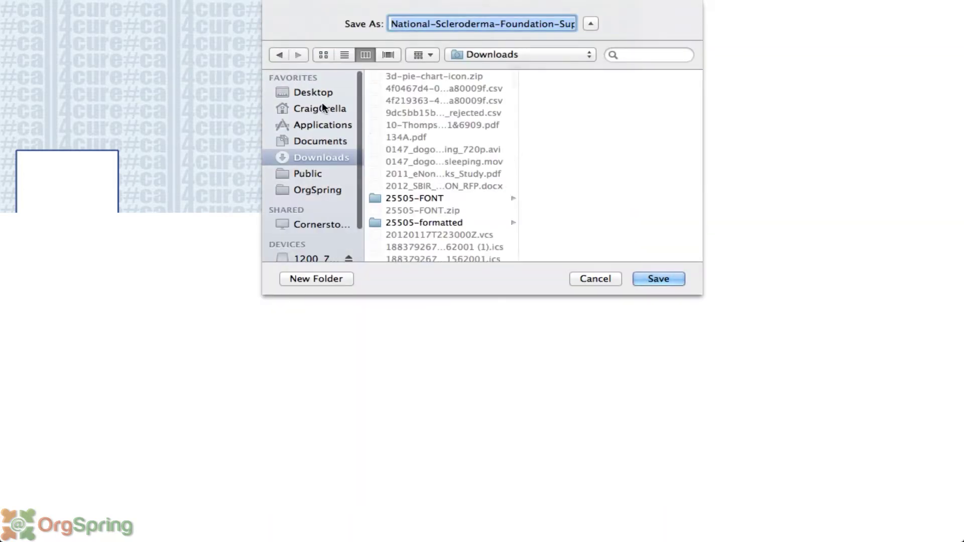
{"action": "left_click", "coordinate": [315, 93]}
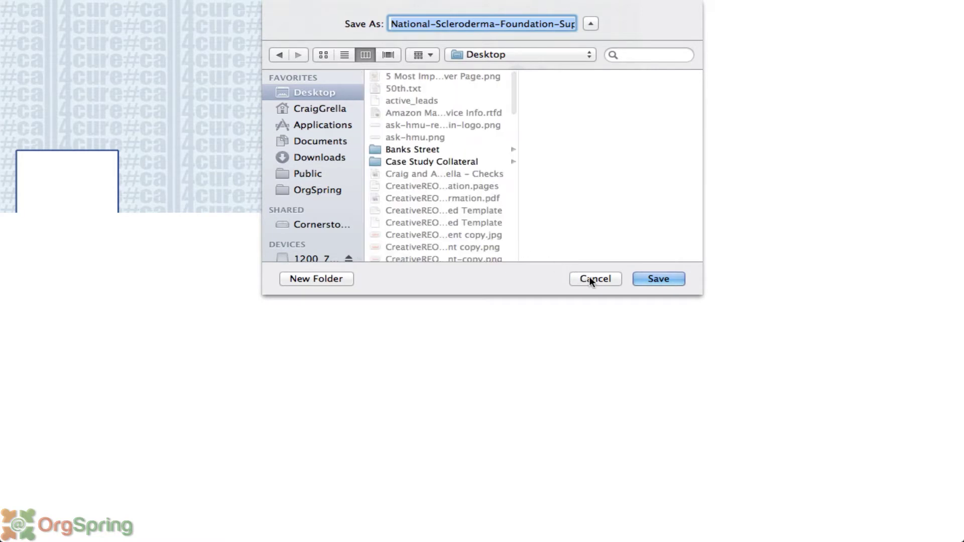
{"action": "left_click", "coordinate": [591, 279]}
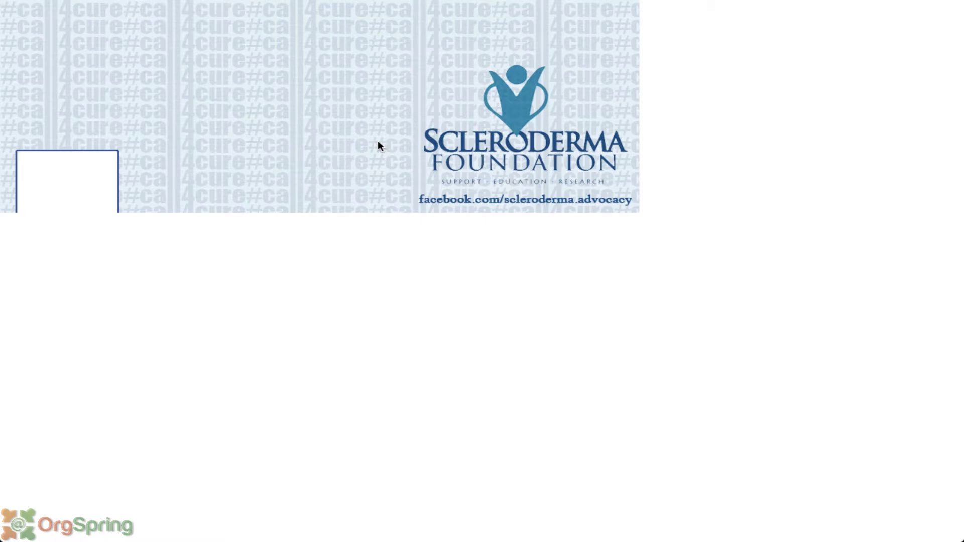
Step: Go back to the OrgSpring page showing the steps for uploading the Timeline cover
{"action": "key", "text": "alt+Left"}
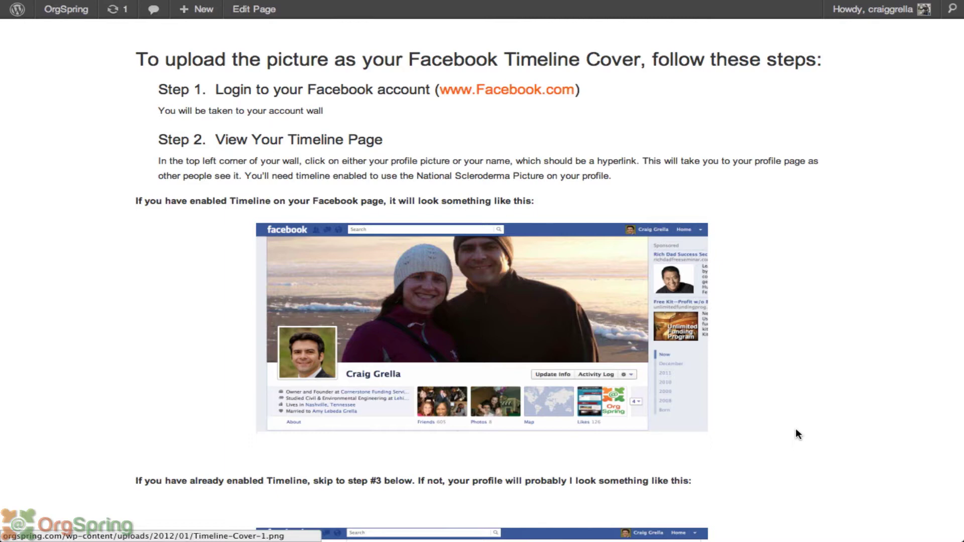
Step: Scroll past the Facebook screenshots to the 'To enable Timeline' steps and Step 3
{"action": "scroll", "coordinate": [797, 430], "scroll_direction": "down", "scroll_amount": 5}
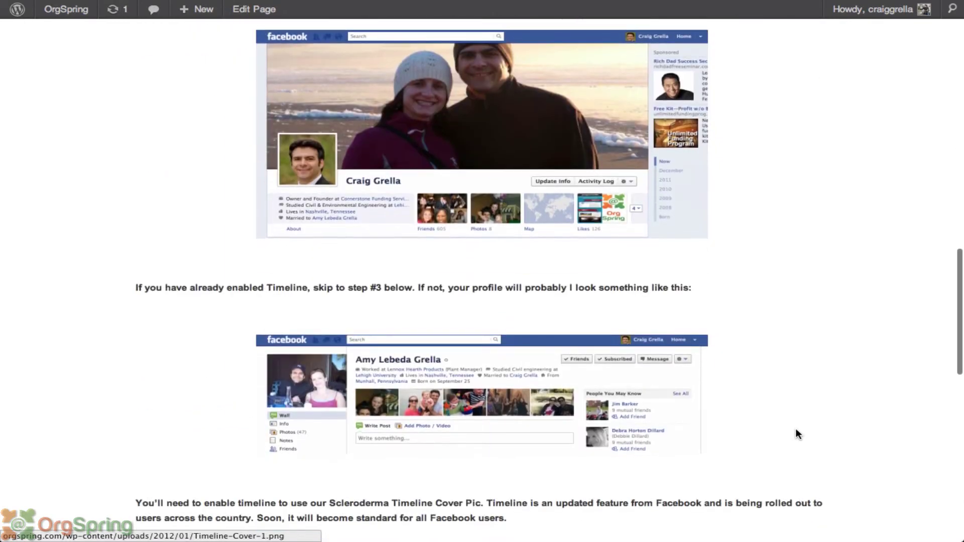
{"action": "scroll", "coordinate": [795, 429], "scroll_direction": "down", "scroll_amount": 1}
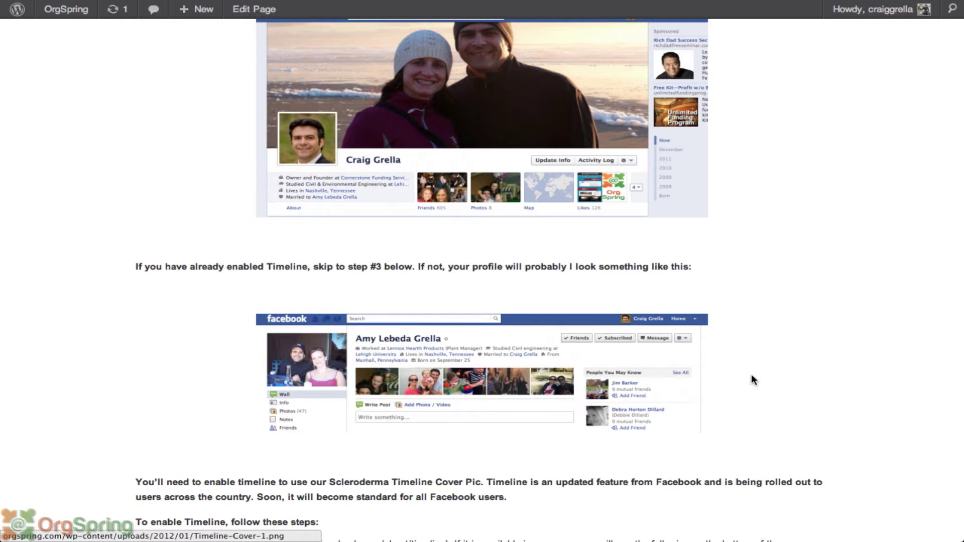
{"action": "scroll", "coordinate": [752, 377], "scroll_direction": "down", "scroll_amount": 1}
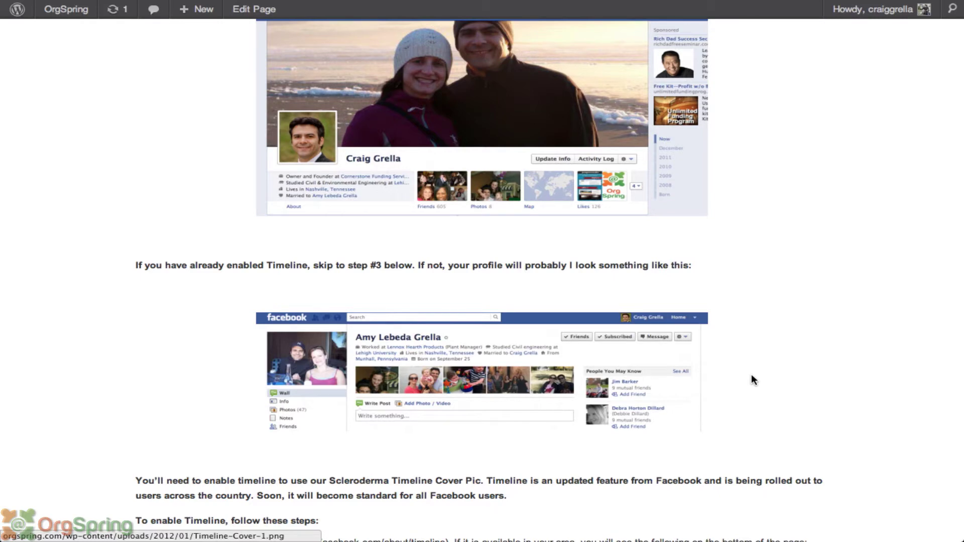
{"action": "scroll", "coordinate": [751, 374], "scroll_direction": "down", "scroll_amount": 5}
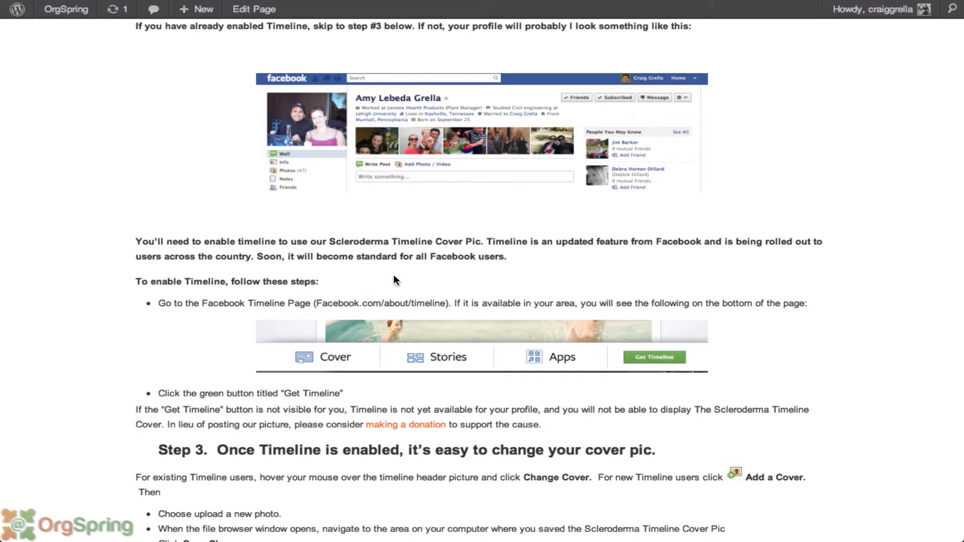
Step: Switch to the 'Welcome to Facebook' tab, log in, and open your own Timeline profile
{"action": "mouse_move", "coordinate": [496, 6]}
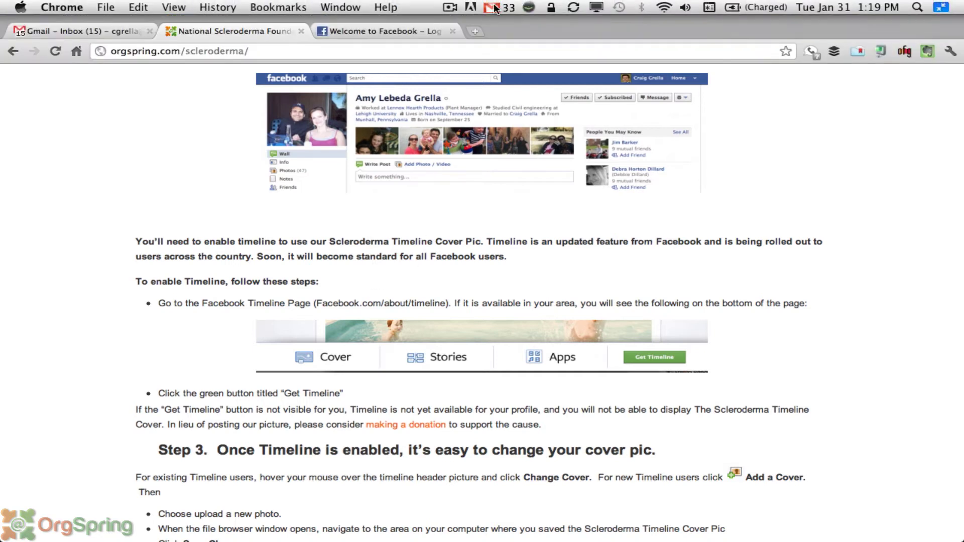
{"action": "left_click", "coordinate": [421, 30]}
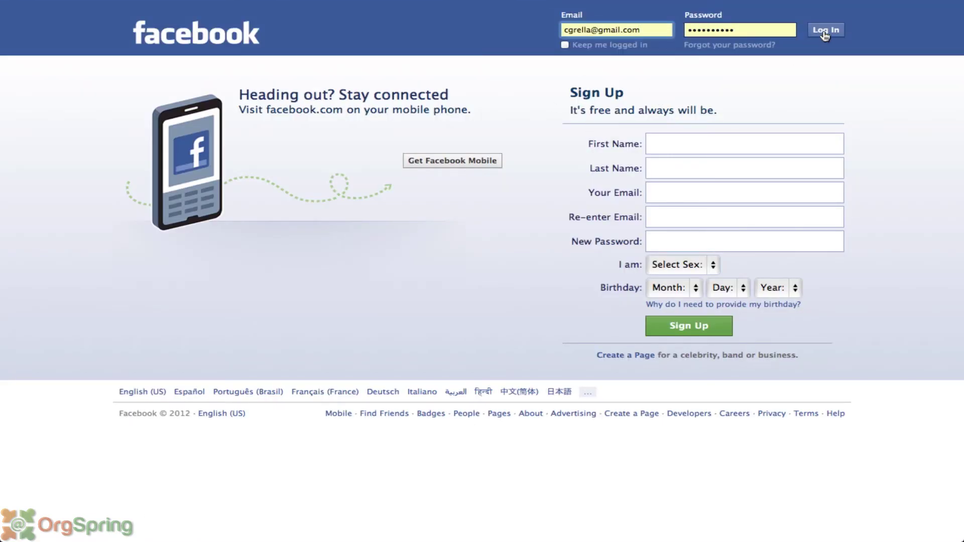
{"action": "left_click", "coordinate": [826, 30]}
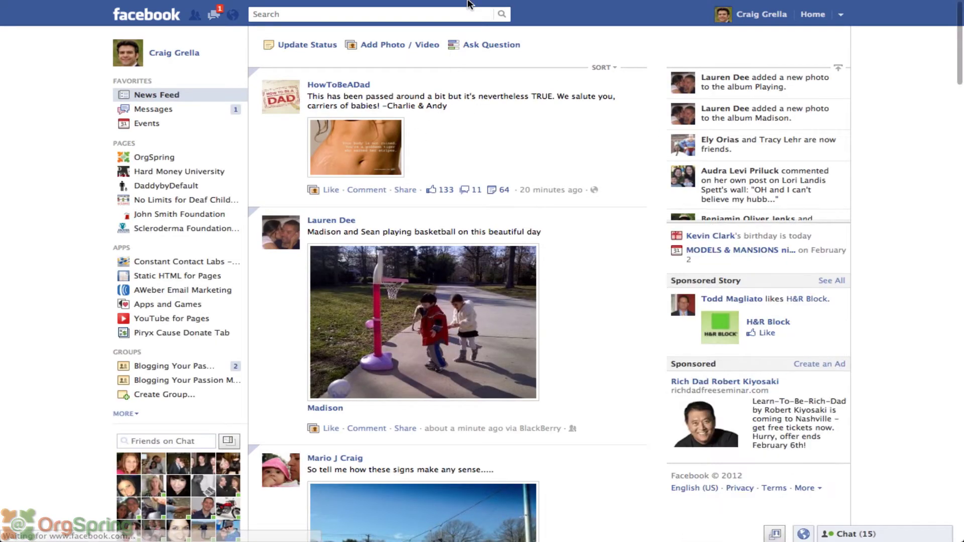
{"action": "mouse_move", "coordinate": [480, 5]}
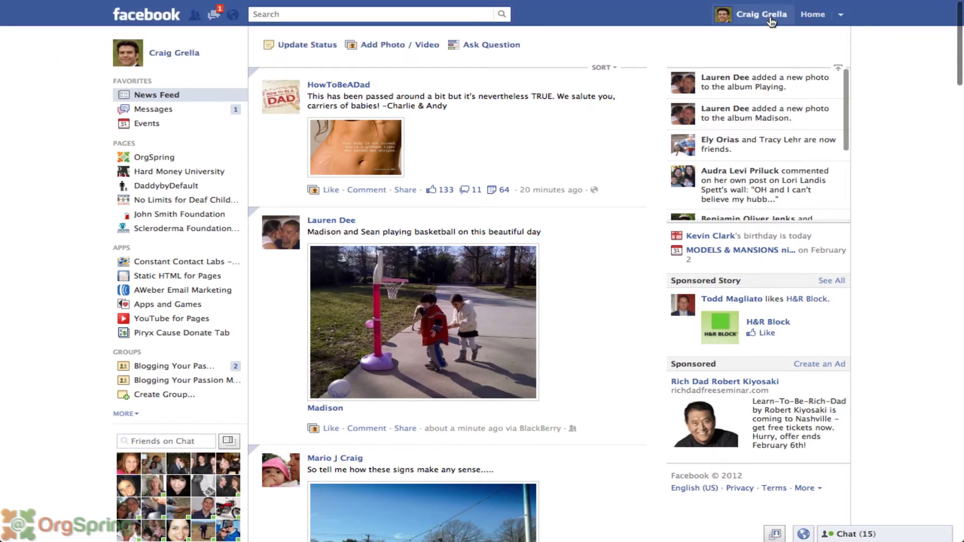
{"action": "left_click", "coordinate": [765, 20]}
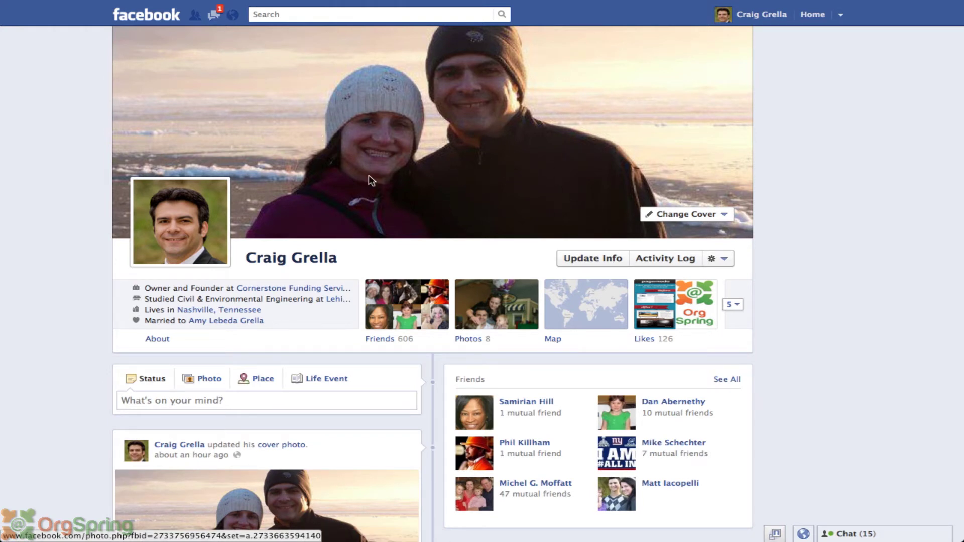
Step: Replace the profile part of the address with about/timeline and load that Facebook page
{"action": "mouse_move", "coordinate": [215, 214]}
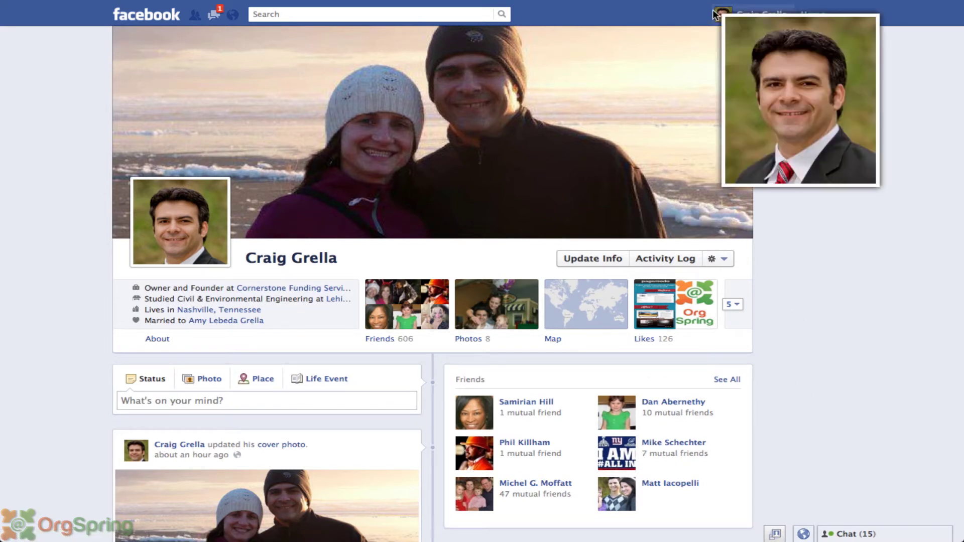
{"action": "mouse_move", "coordinate": [657, 1]}
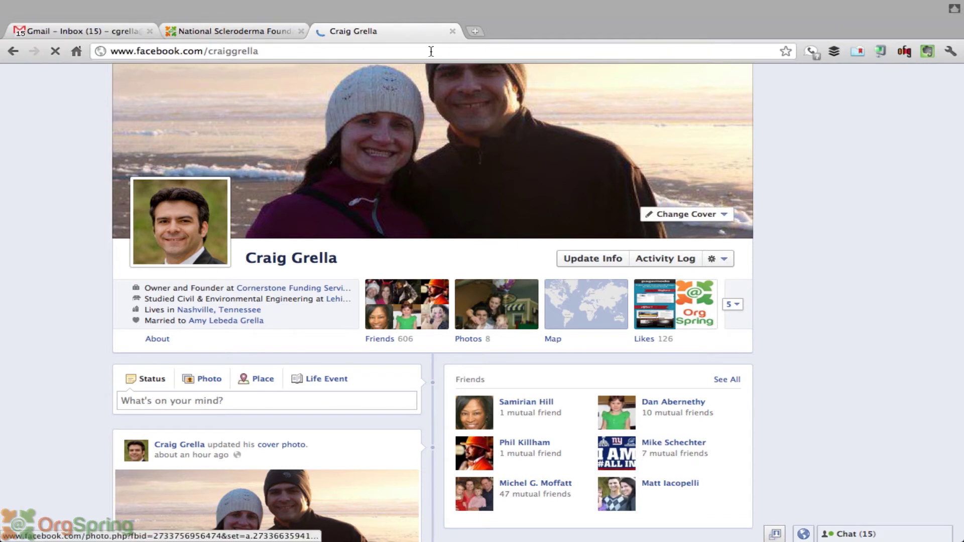
{"action": "left_click", "coordinate": [262, 58]}
{"action": "left_click", "coordinate": [209, 52]}
{"action": "left_click_drag", "start_coordinate": [209, 52], "coordinate": [291, 50]}
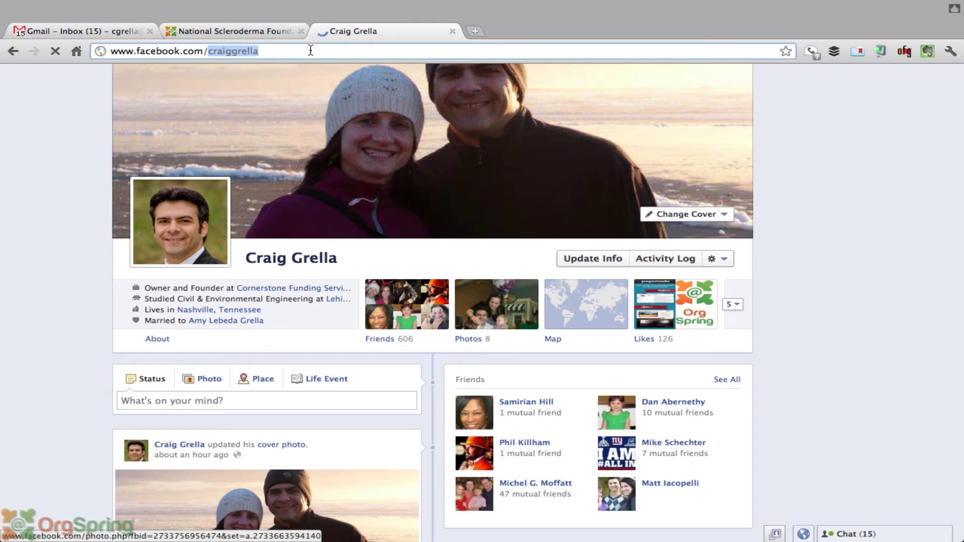
{"action": "type", "text": "a"}
{"action": "key", "text": "BackSpace"}
{"action": "type", "text": "about/teiml"}
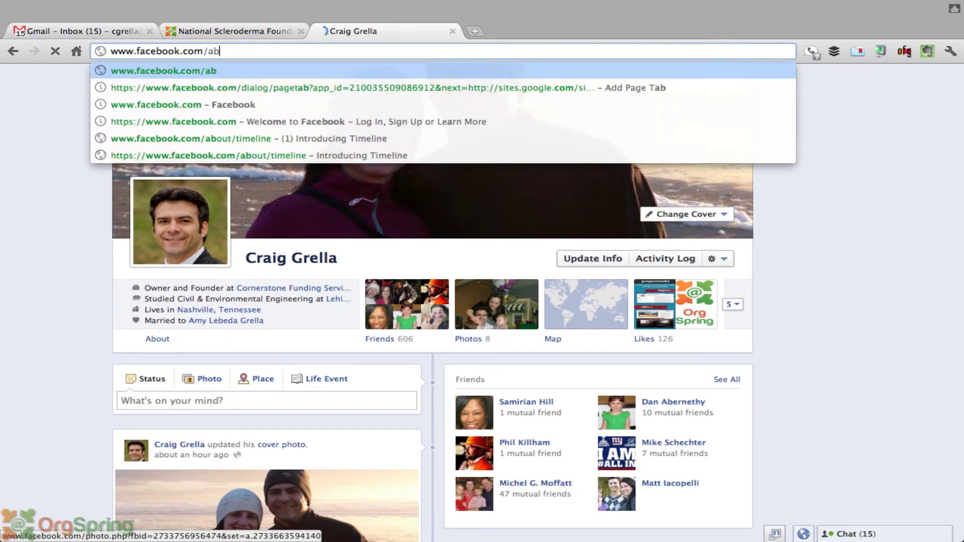
{"action": "key", "text": "BackSpace"}
{"action": "key", "text": "BackSpace"}
{"action": "key", "text": "BackSpace"}
{"action": "key", "text": "BackSpace"}
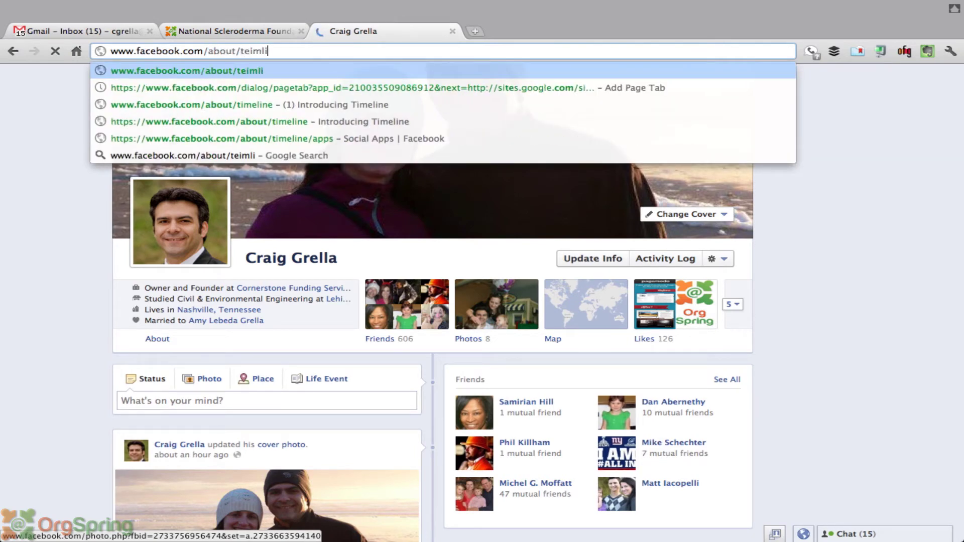
{"action": "type", "text": "imeline"}
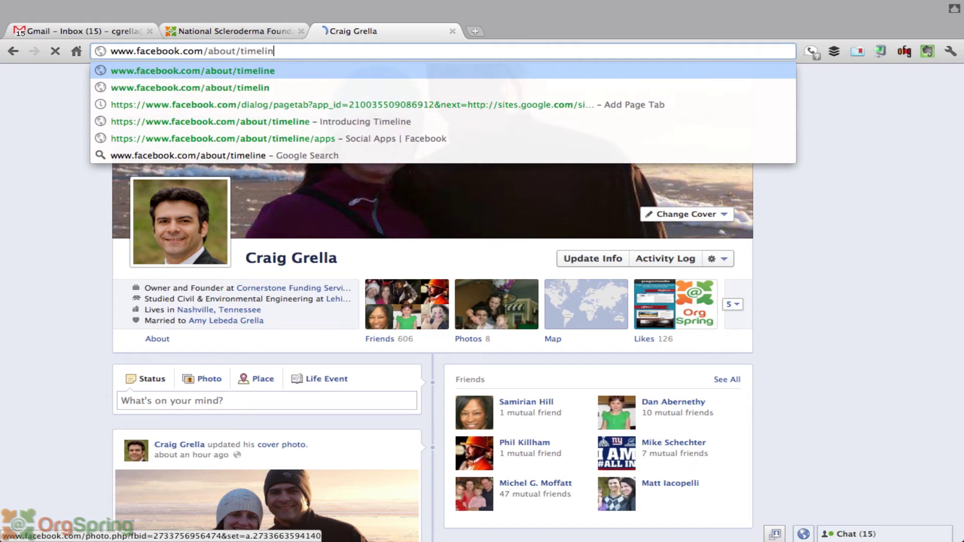
{"action": "key", "text": "Return"}
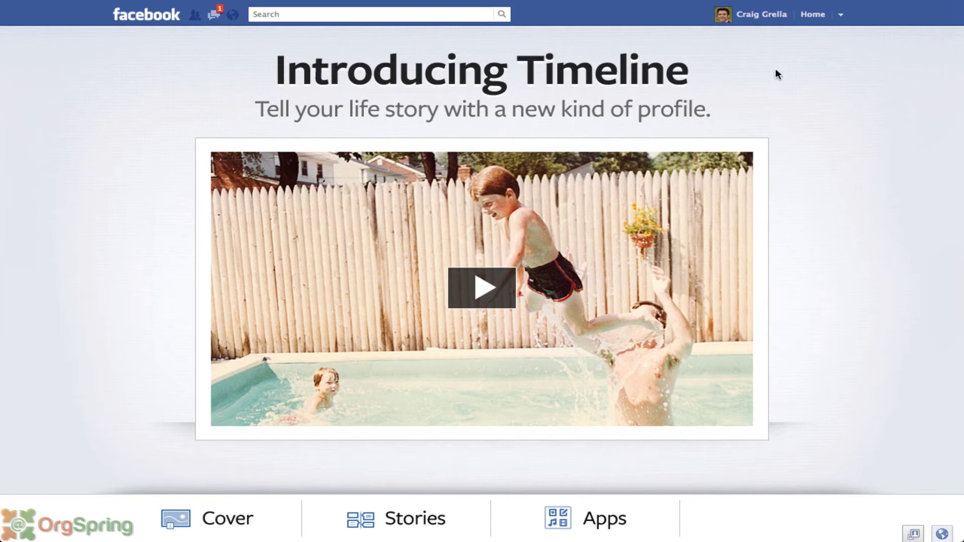
Step: Return to your profile timeline, which now has no cover photo
{"action": "left_click", "coordinate": [762, 16]}
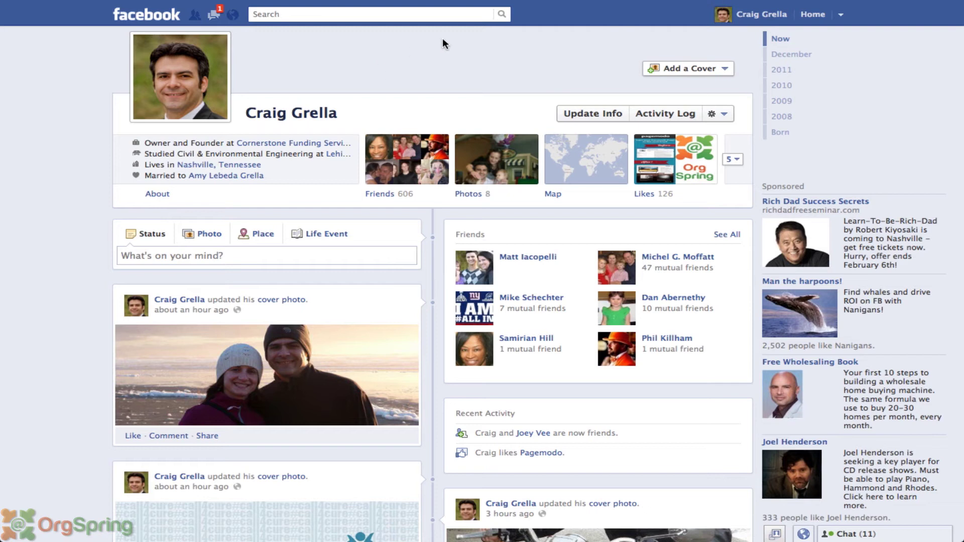
{"action": "left_click", "coordinate": [724, 73]}
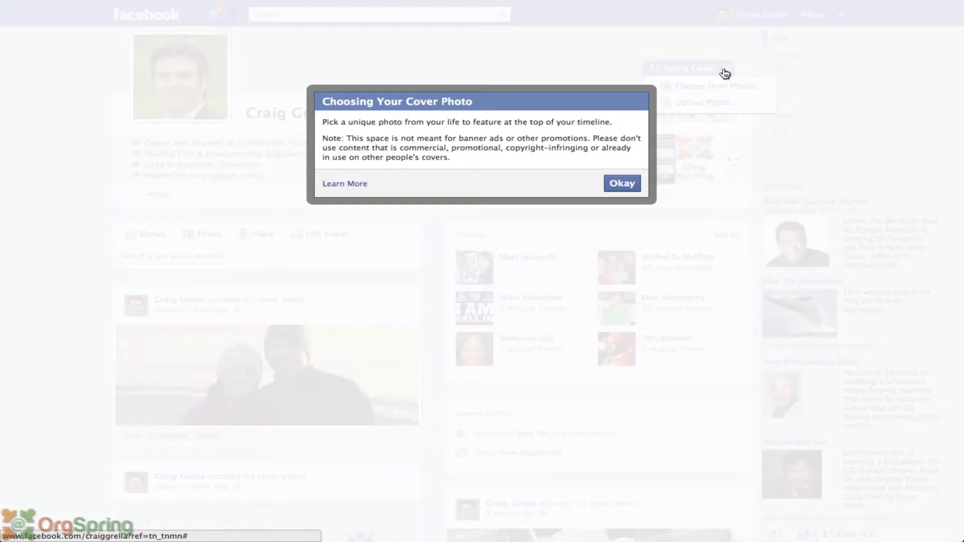
{"action": "left_click", "coordinate": [623, 184]}
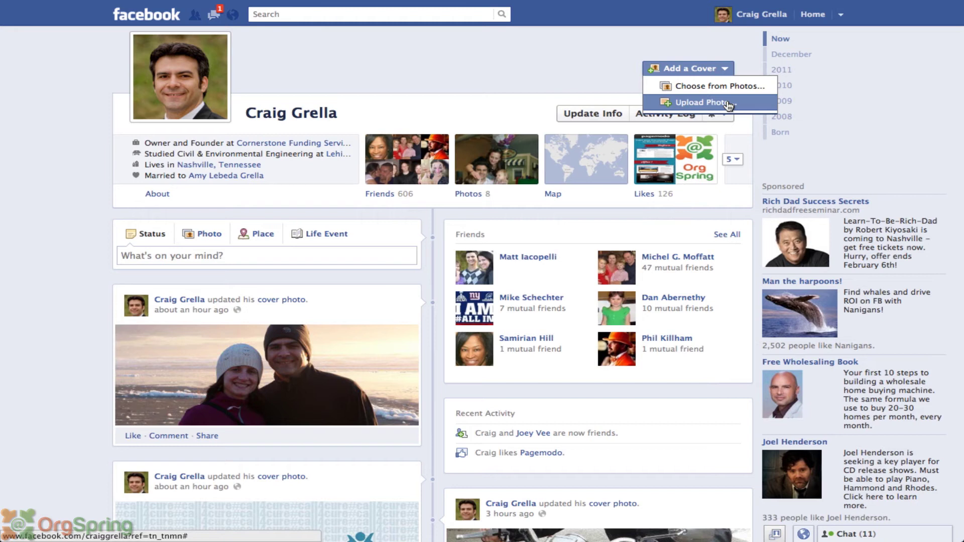
{"action": "left_click", "coordinate": [518, 77]}
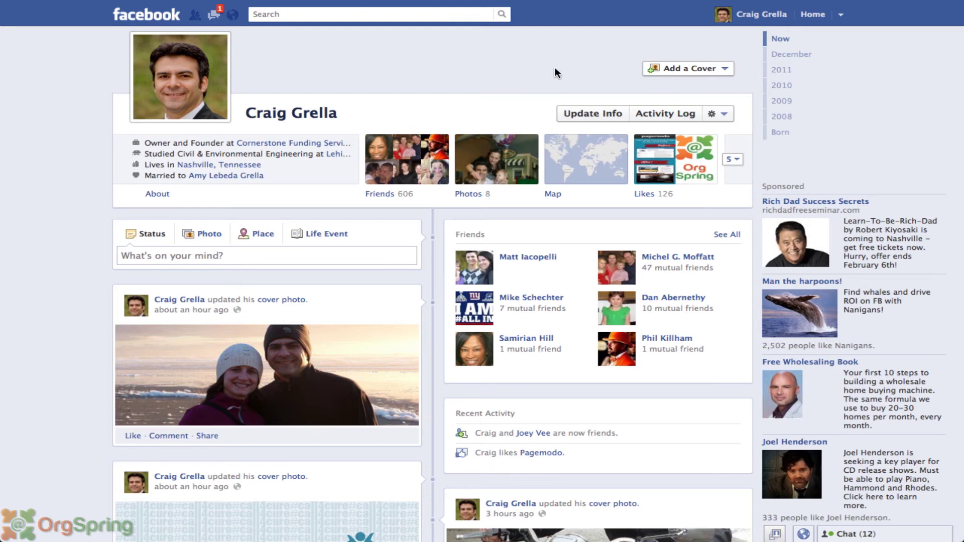
Step: Choose the Scleroderma image from your photos via Add a Cover and save it as the cover
{"action": "left_click", "coordinate": [689, 68]}
{"action": "left_click", "coordinate": [688, 87]}
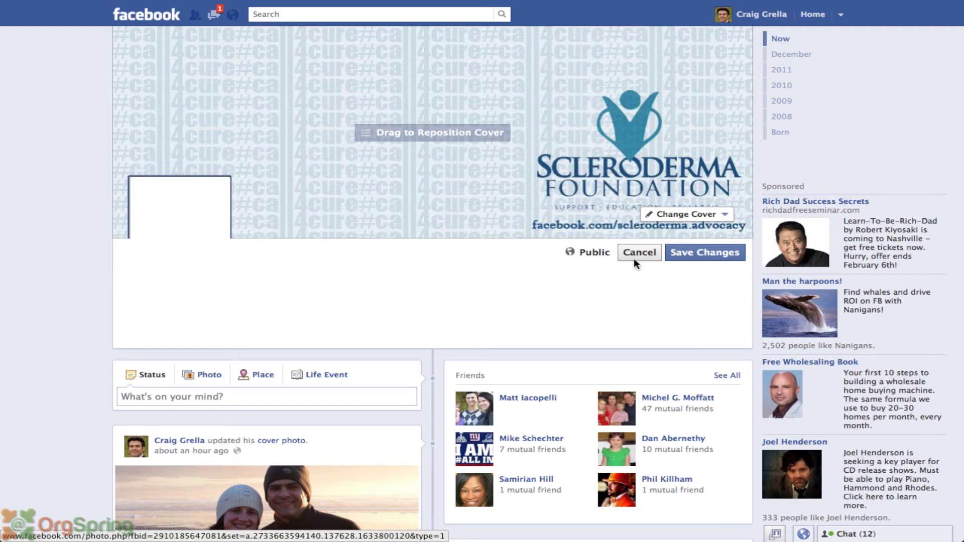
{"action": "left_click", "coordinate": [700, 259]}
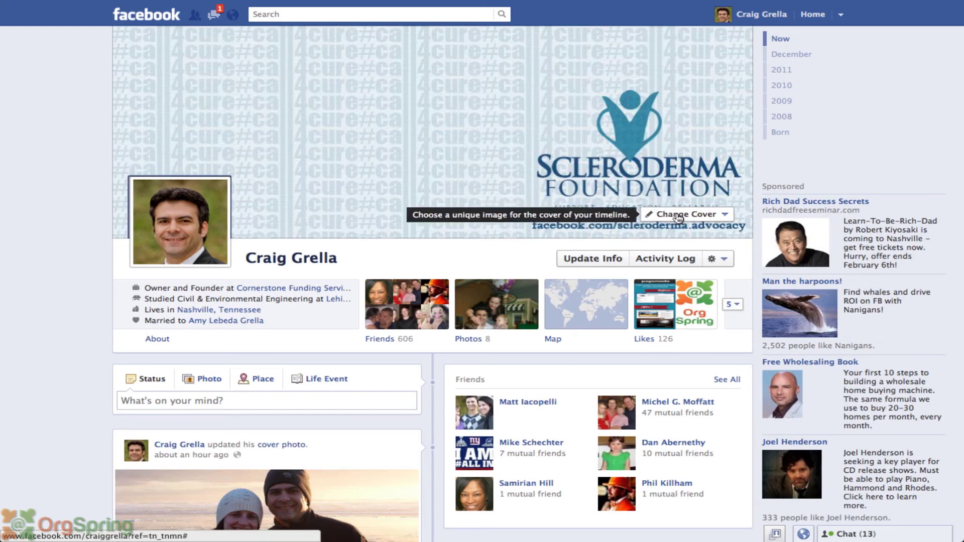
{"action": "left_click", "coordinate": [694, 216]}
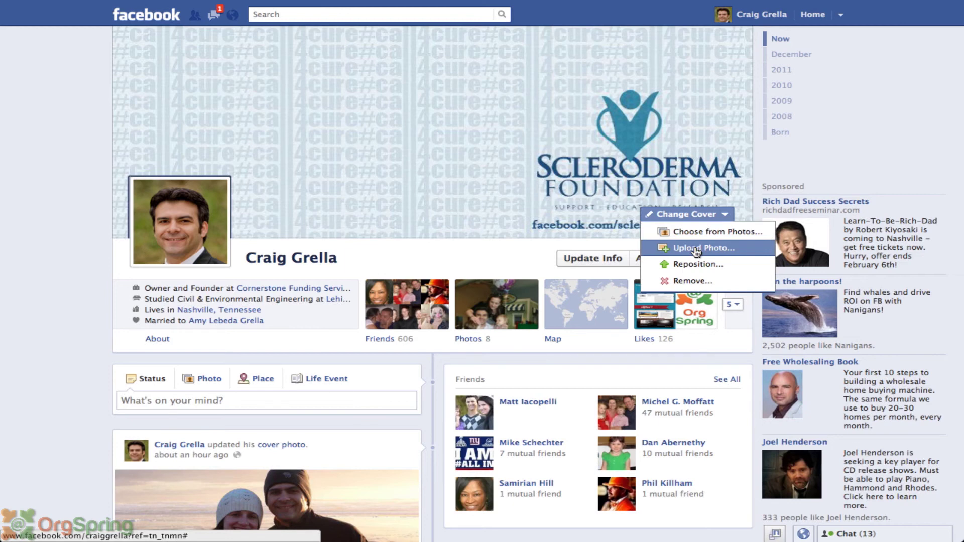
{"action": "left_click", "coordinate": [492, 244]}
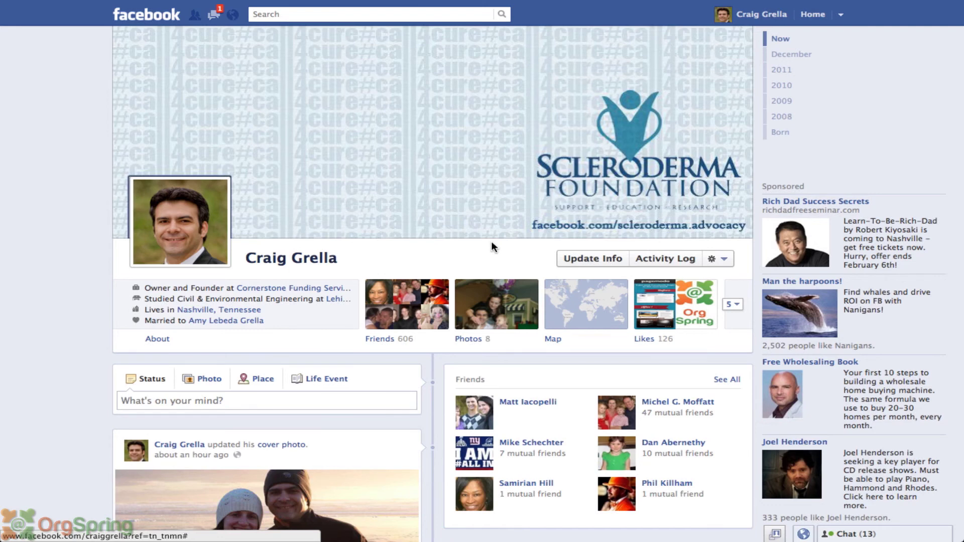
{"action": "left_click", "coordinate": [687, 214]}
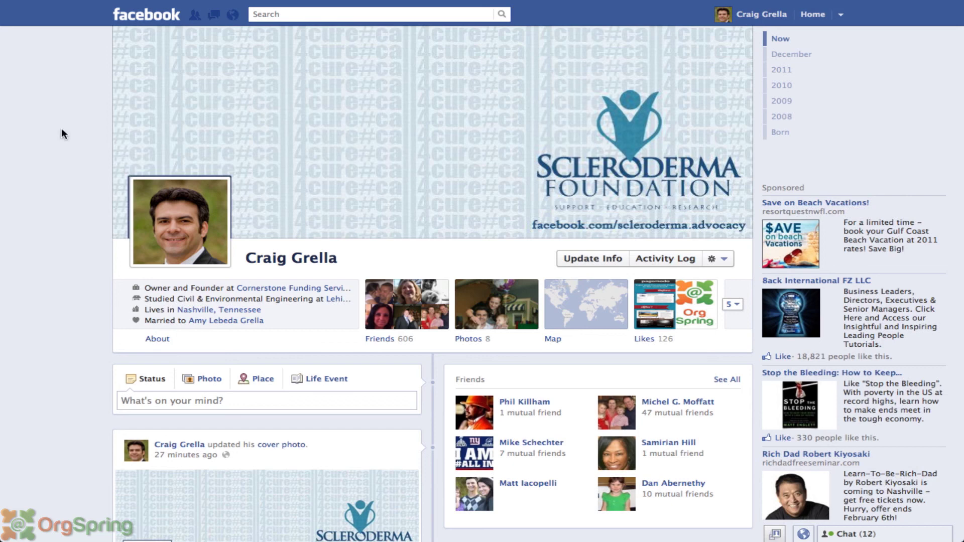
{"action": "mouse_move", "coordinate": [251, 2]}
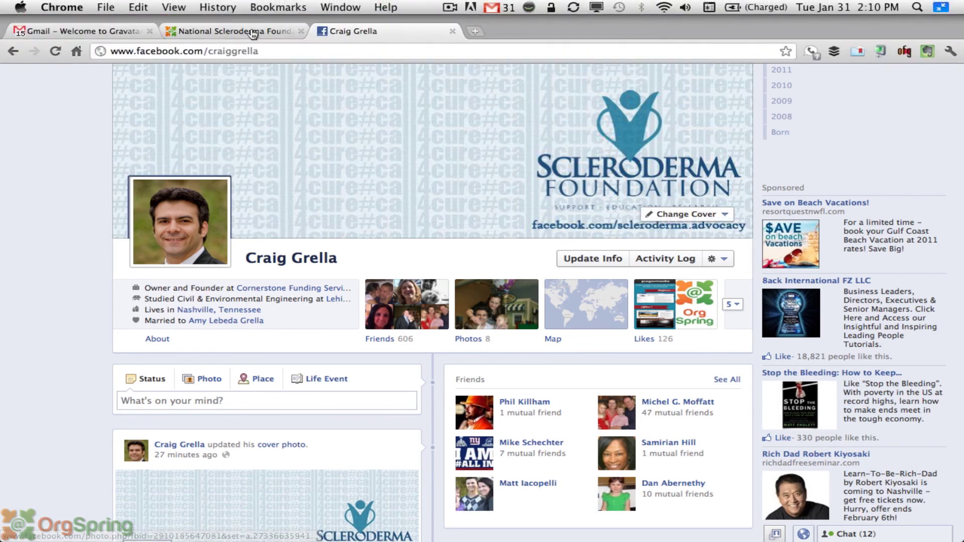
Step: Switch back to the National Scleroderma Foundation tab with the OrgSpring example cover
{"action": "left_click", "coordinate": [252, 32]}
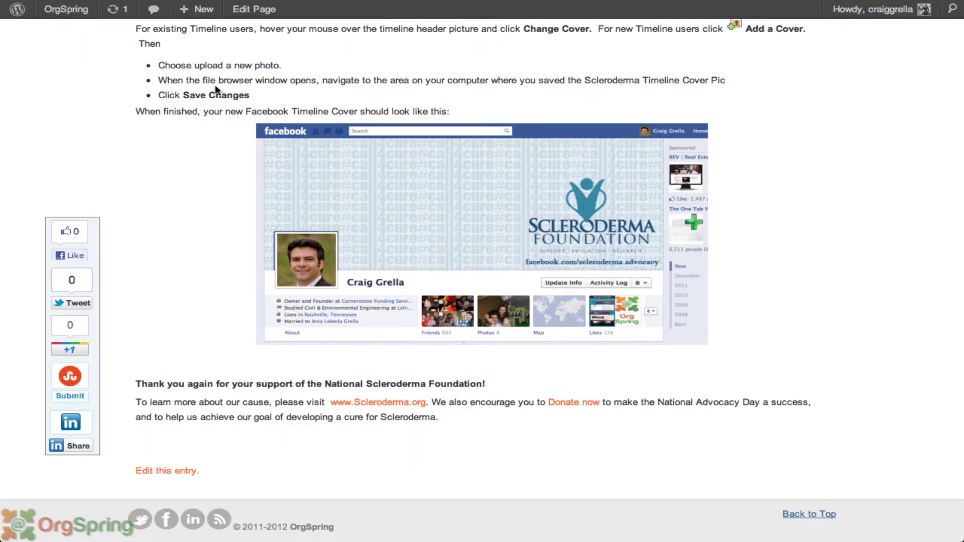